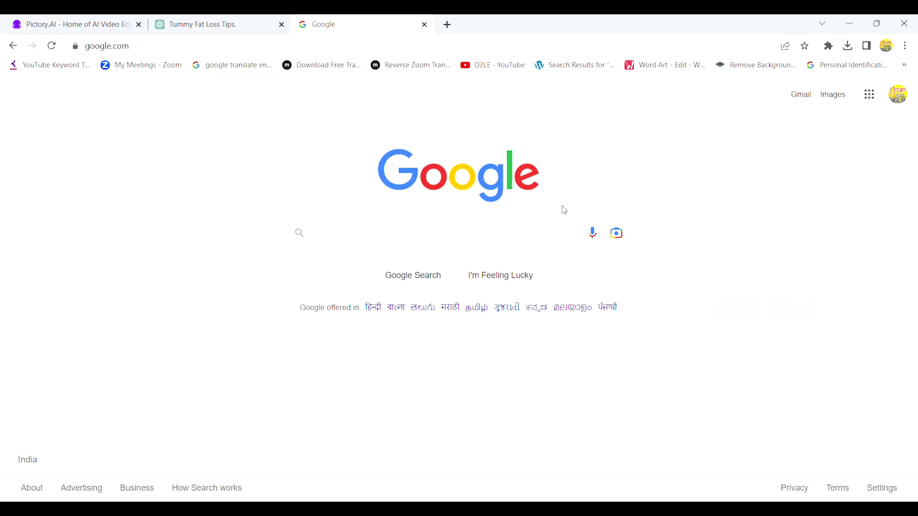
pyautogui.write('pictory ai')
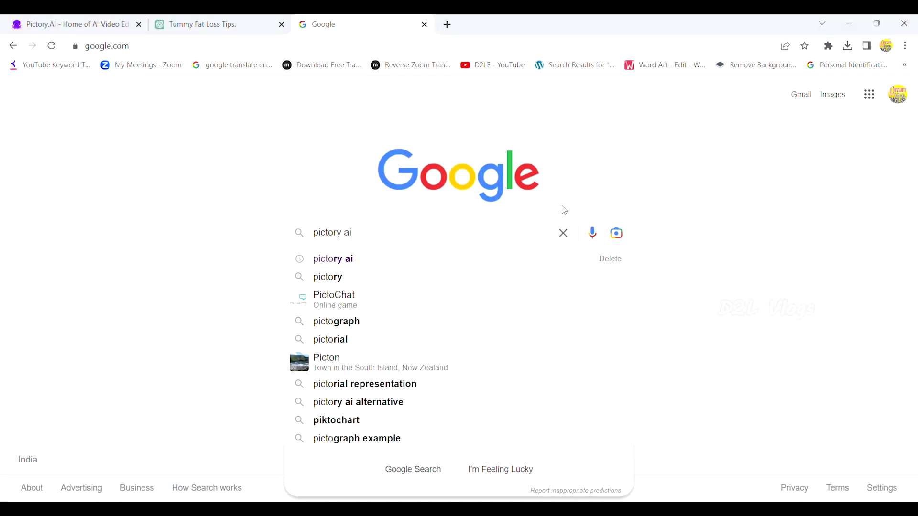
# Step: Search Google for 'pictory ai' and bring up the signed-in Pictory dashboard
pyautogui.press('Return')
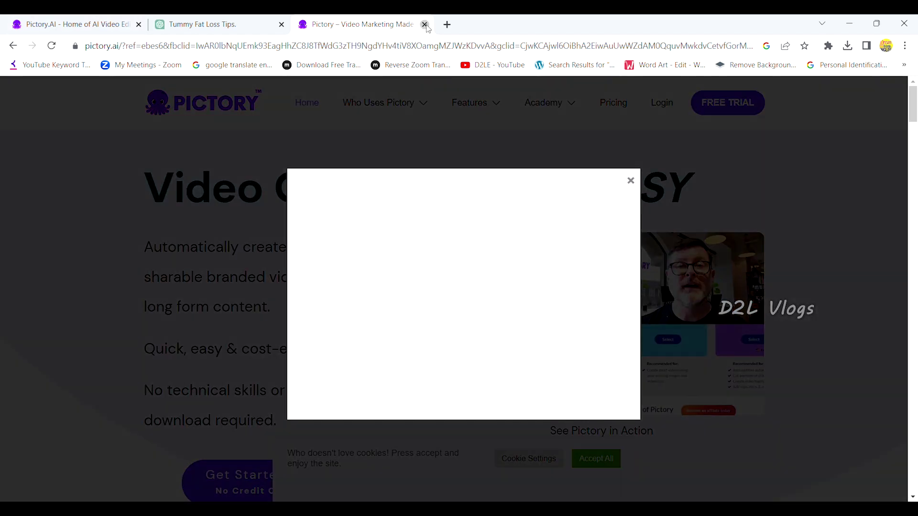
pyautogui.click(68, 25)
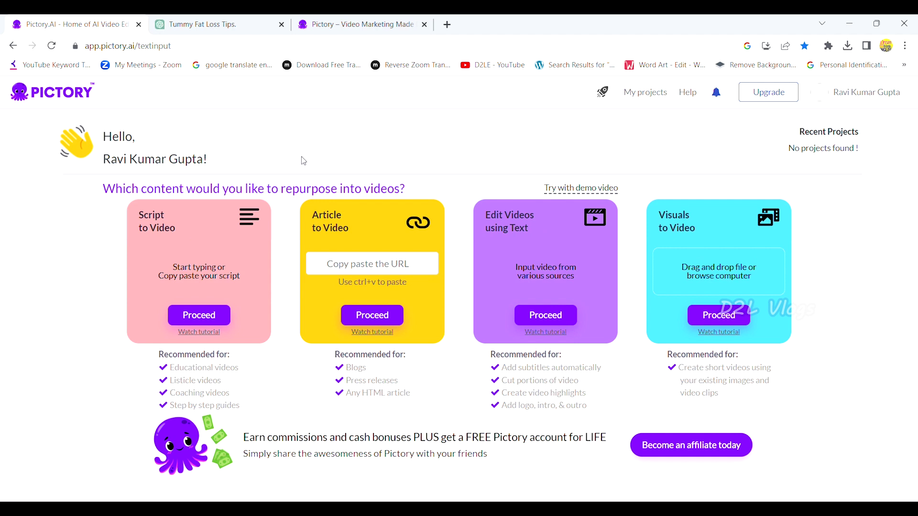
pyautogui.click(206, 29)
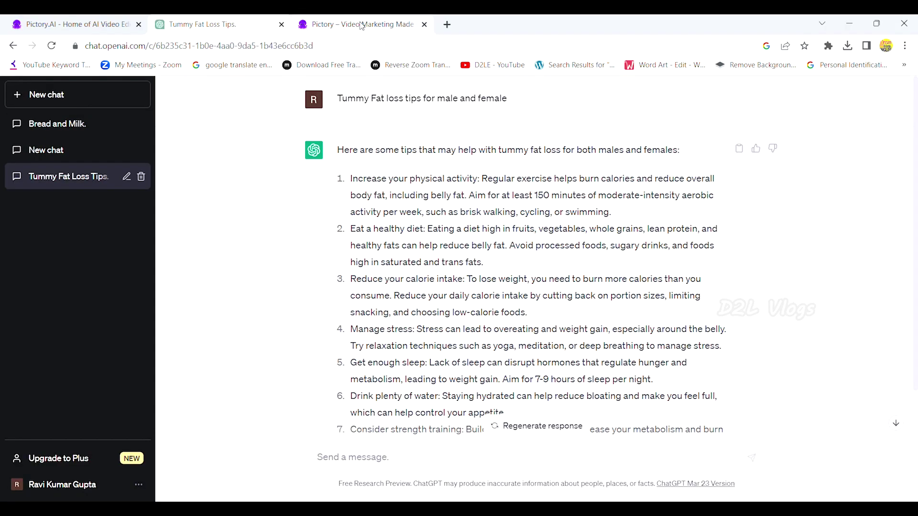
pyautogui.click(361, 26)
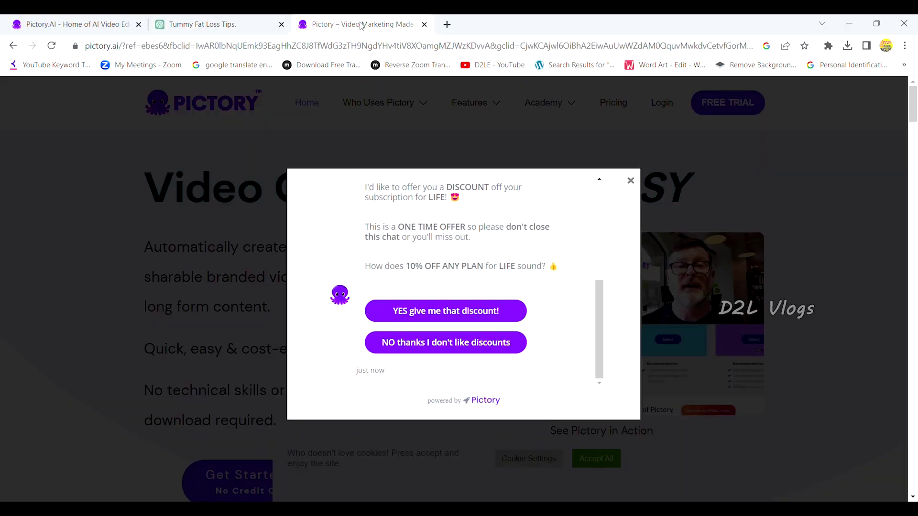
pyautogui.click(447, 24)
pyautogui.click(333, 316)
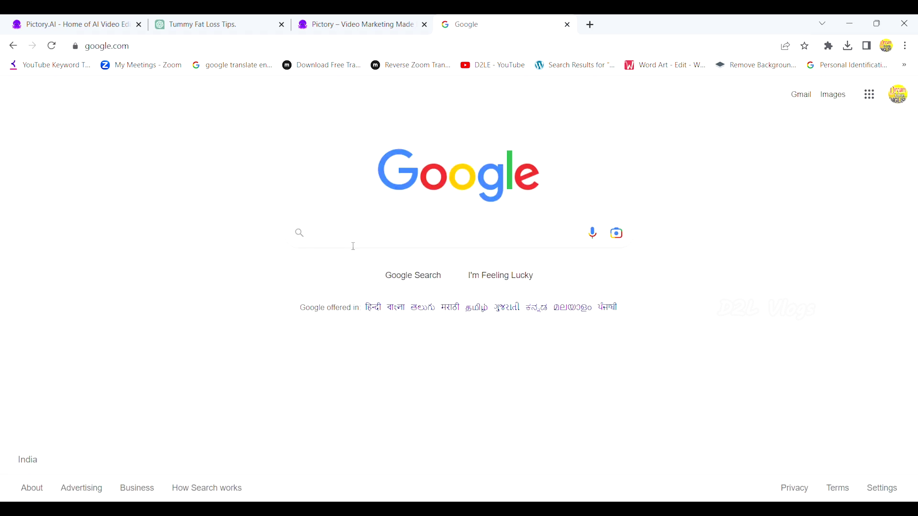
pyautogui.write('chat')
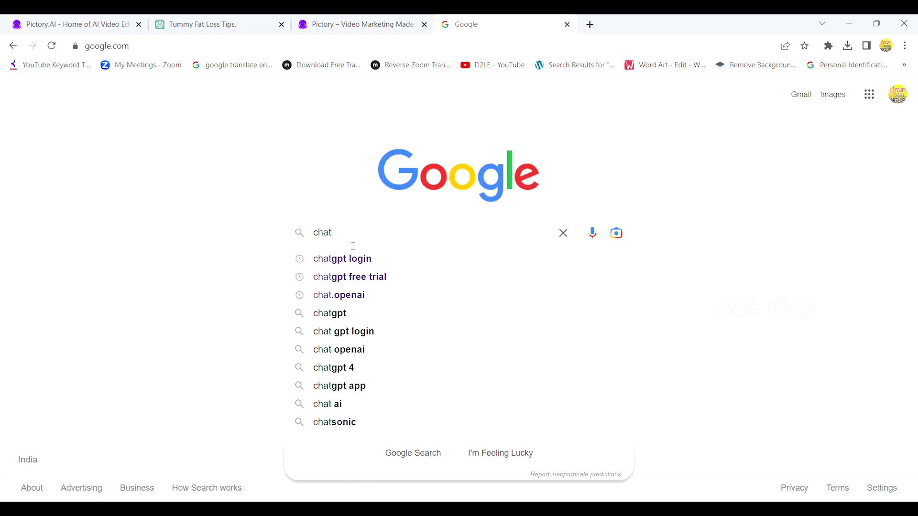
pyautogui.press('Down')
pyautogui.press('Return')
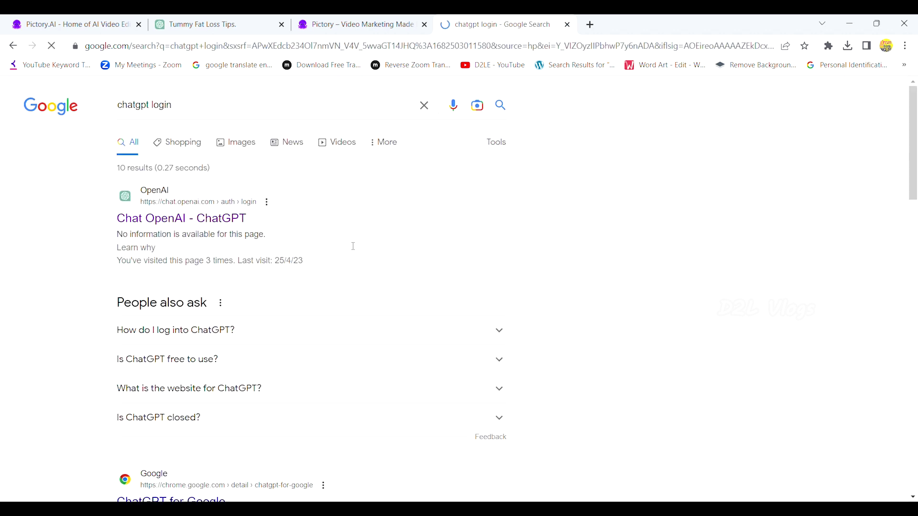
pyautogui.click(176, 228)
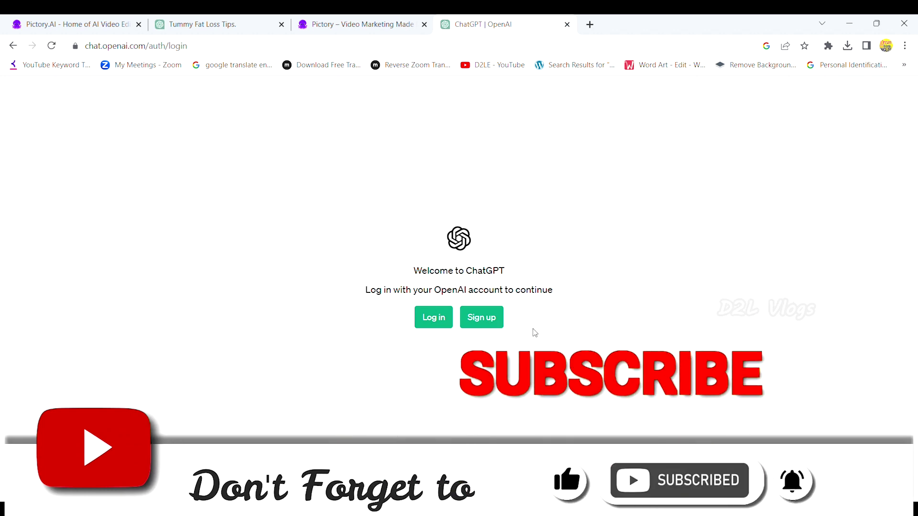
pyautogui.click(567, 24)
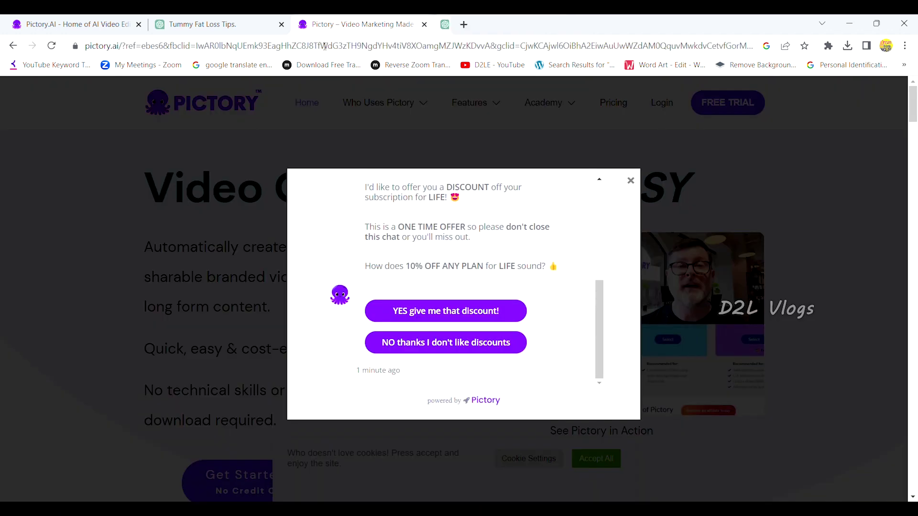
pyautogui.click(227, 24)
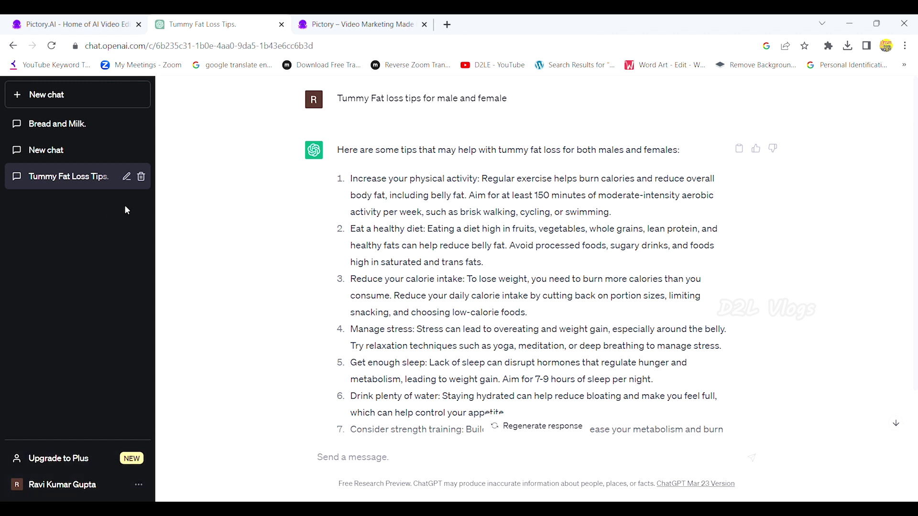
# Step: Ask a new ChatGPT chat for male and female tummy fat loss tips and select the reply
pyautogui.click(65, 151)
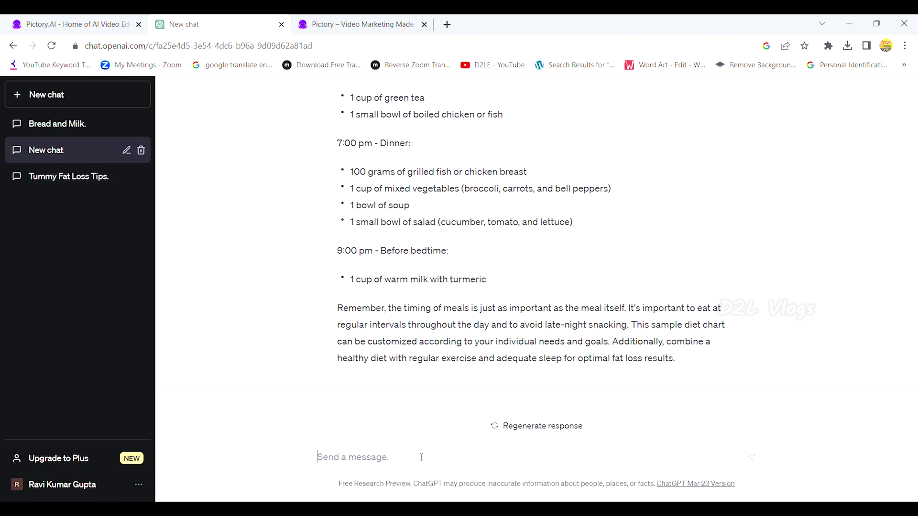
pyautogui.write('Tummy Fat loss tips for male and female')
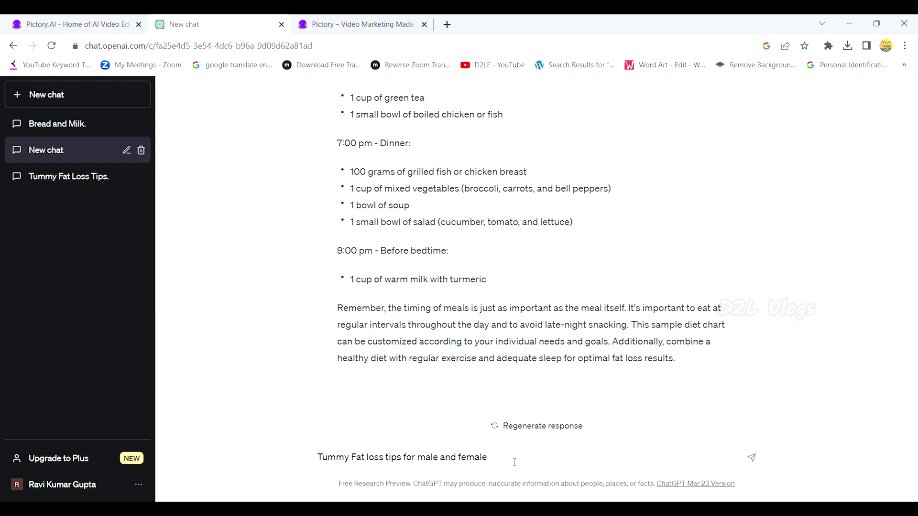
pyautogui.click(757, 461)
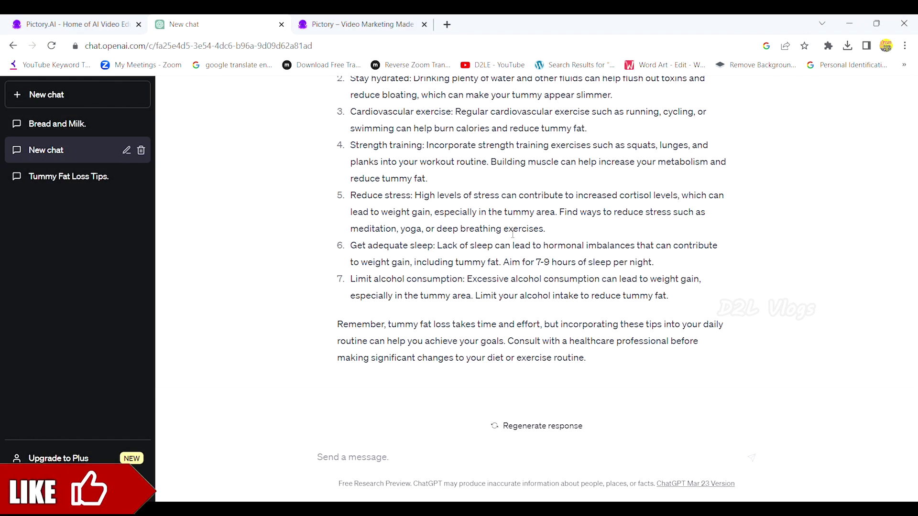
pyautogui.moveTo(413, 194); pyautogui.dragTo(419, 152)
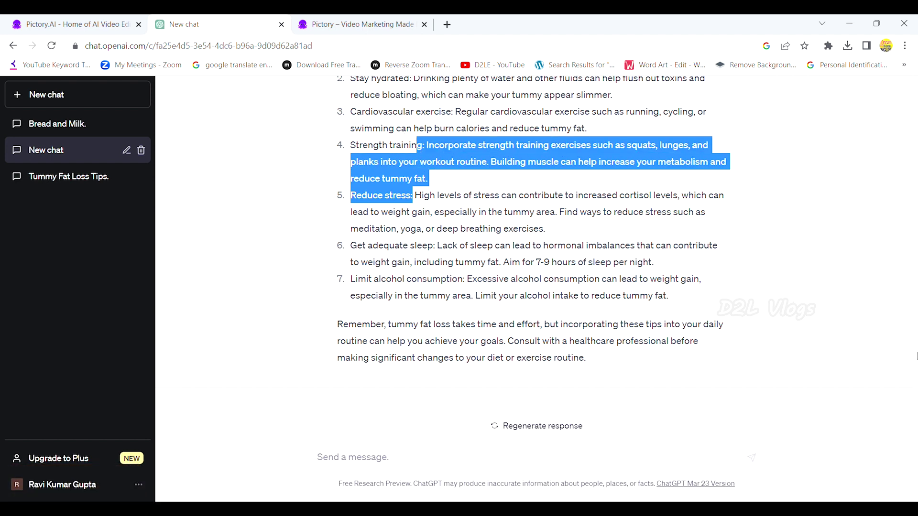
pyautogui.scroll(3, 403, 136)
pyautogui.moveTo(337, 178)
pyautogui.mouseDown()
pyautogui.moveTo(510, 274)
pyautogui.moveTo(619, 465)
pyautogui.mouseUp()
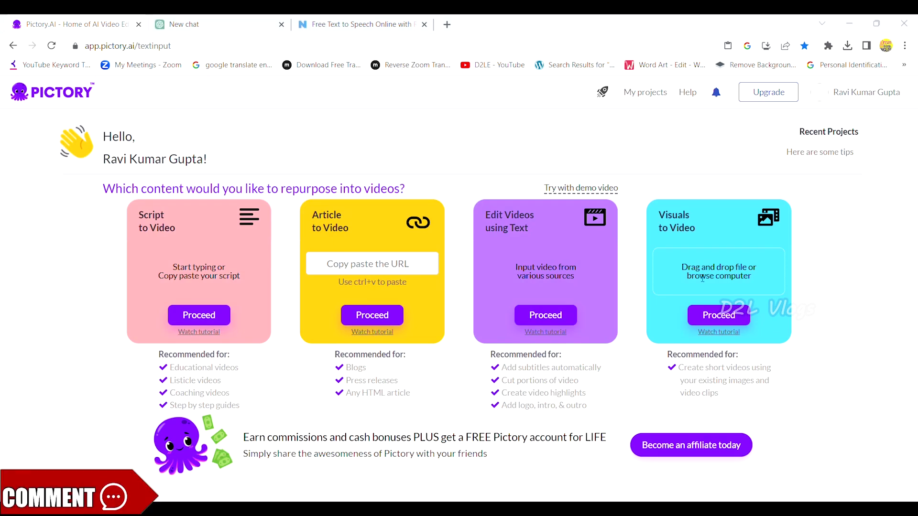
# Step: Start a Script to Video project with the pasted fat loss script, named 'tips of fat loss'
pyautogui.click(210, 320)
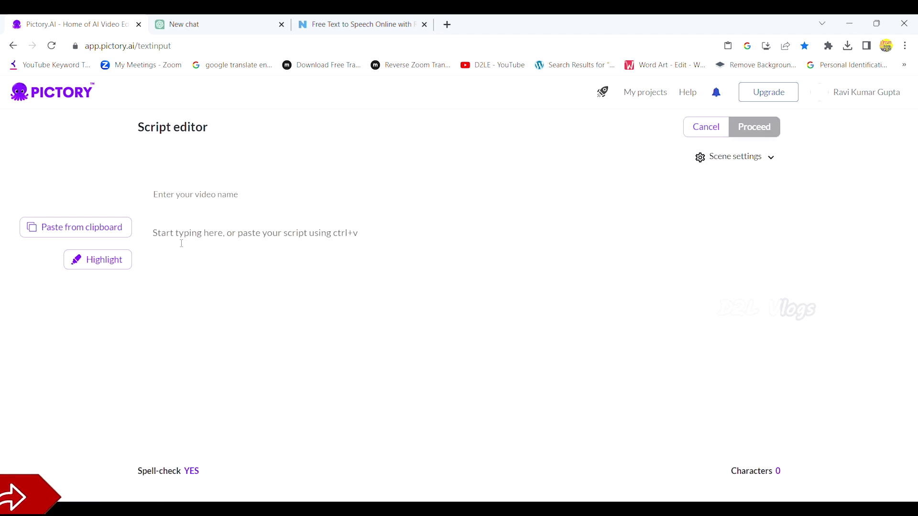
pyautogui.click(181, 243)
pyautogui.hotkey('ctrl', 'v')
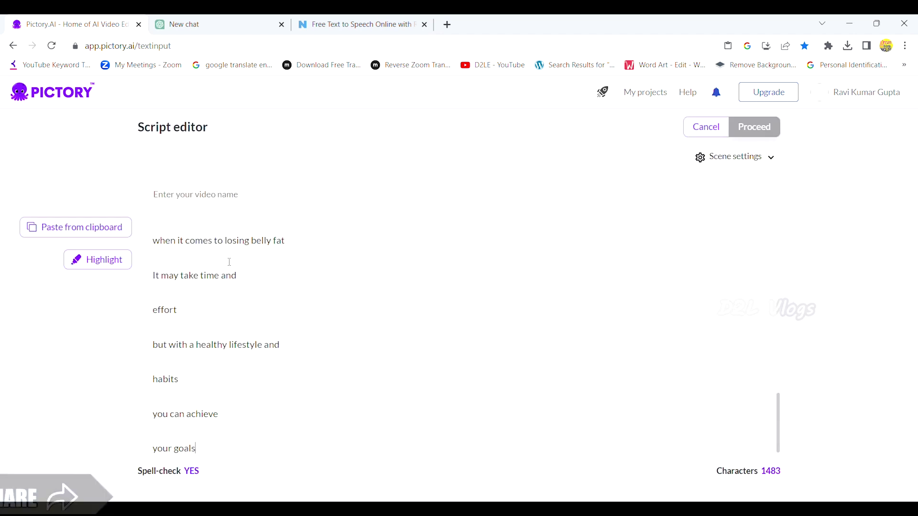
pyautogui.click(182, 197)
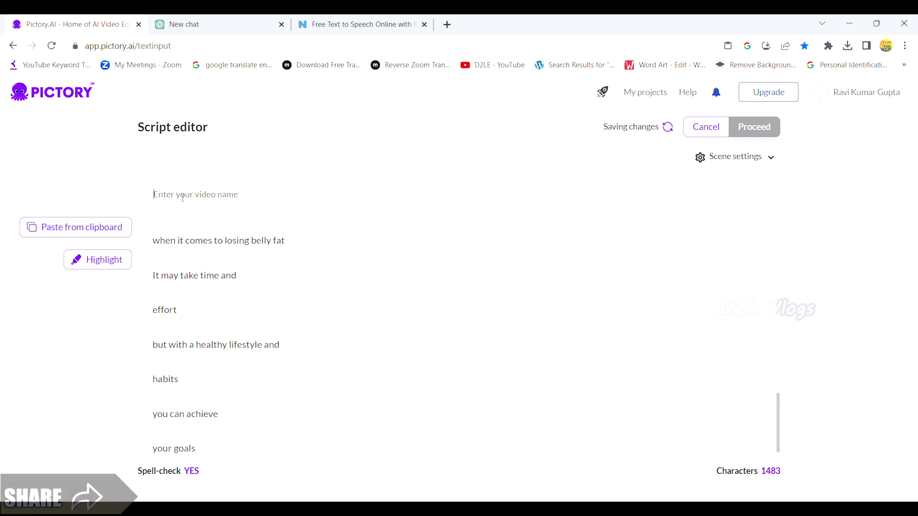
pyautogui.write('tips of ')
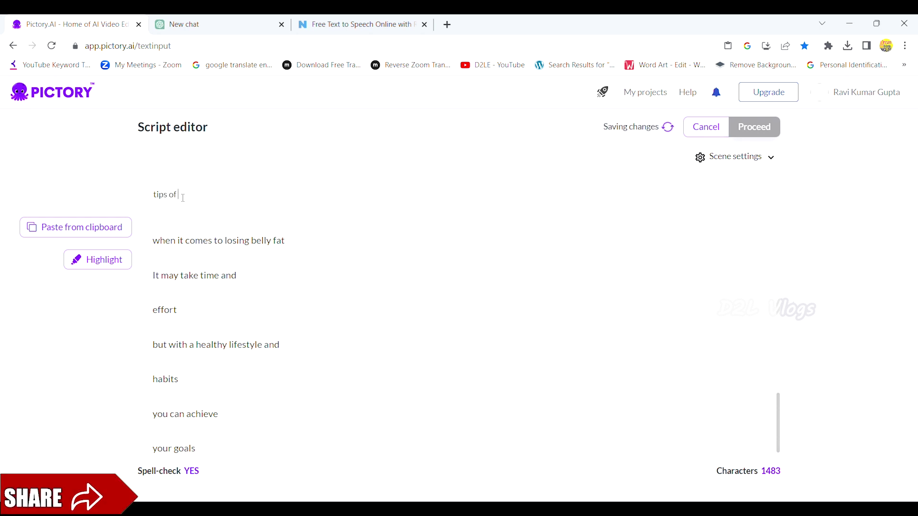
pyautogui.write('fat loss')
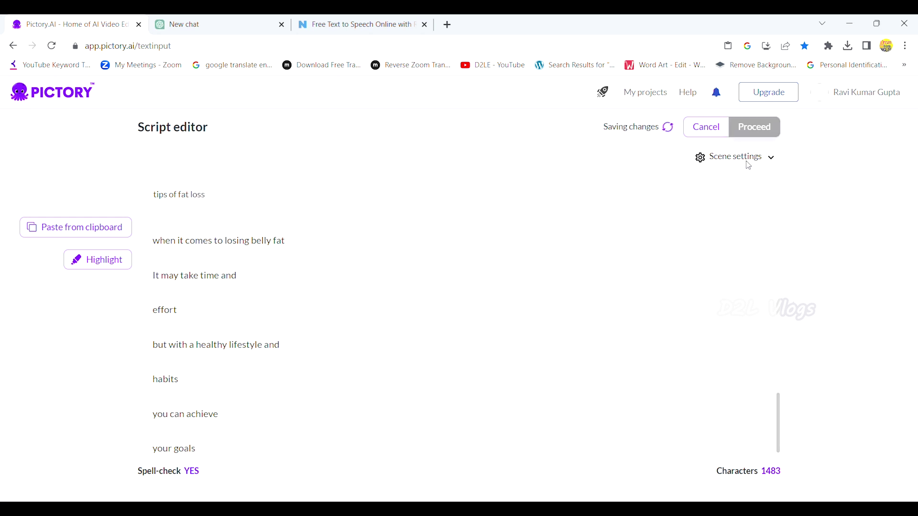
# Step: Review the scene-splitting settings, leave them unchanged, and move on to template selection
pyautogui.click(769, 159)
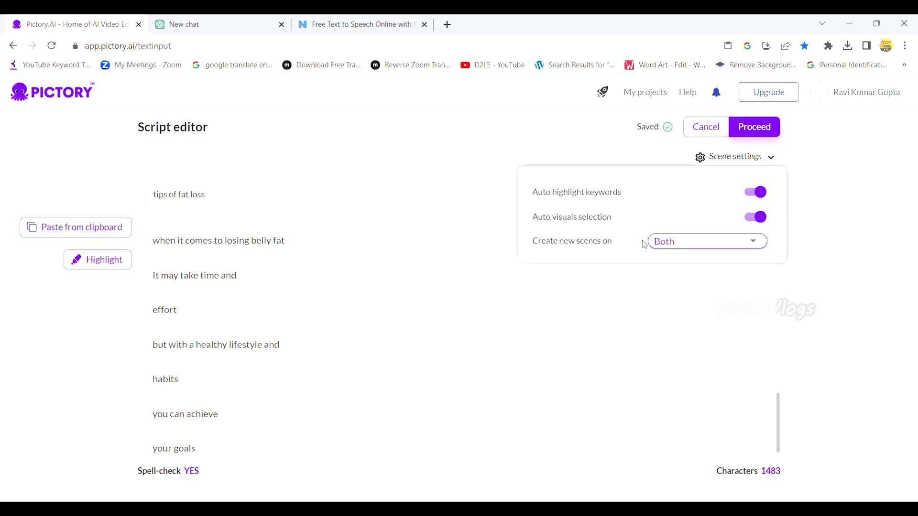
pyautogui.click(694, 244)
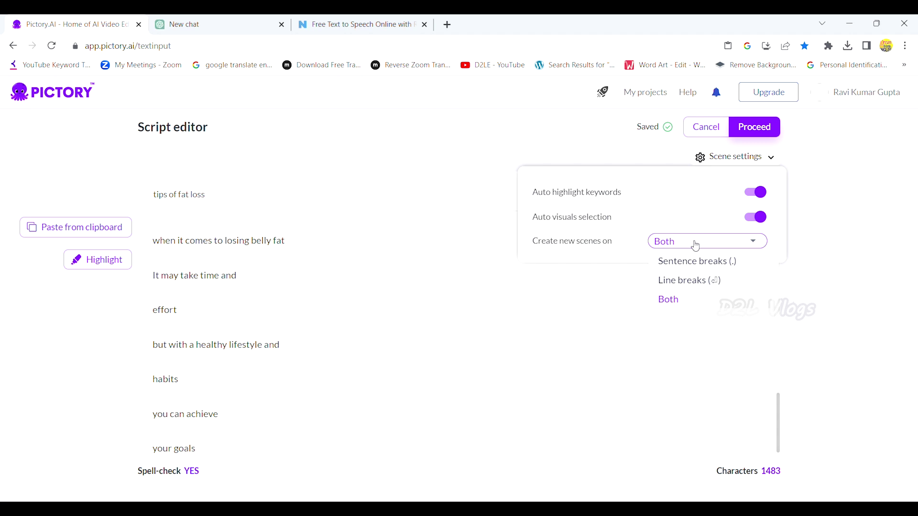
pyautogui.click(617, 300)
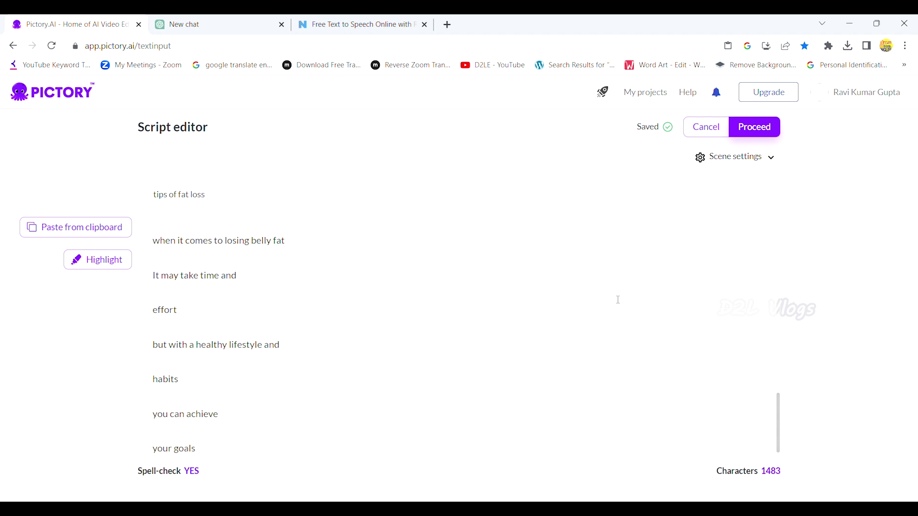
pyautogui.click(764, 129)
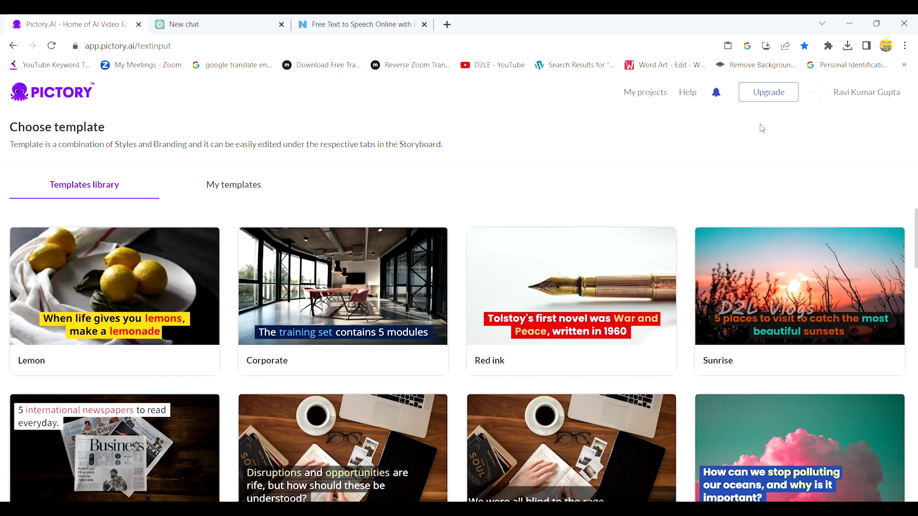
pyautogui.scroll(-1, 915, 262)
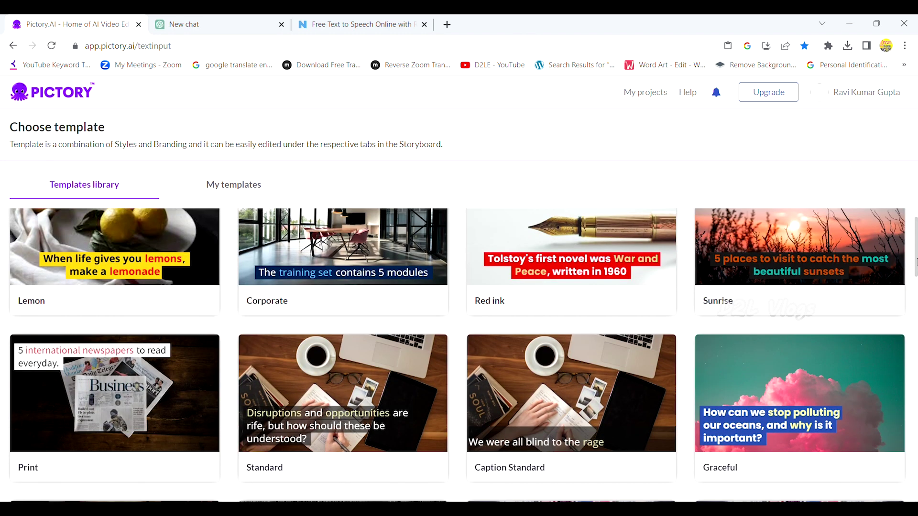
pyautogui.moveTo(916, 263); pyautogui.dragTo(916, 438)
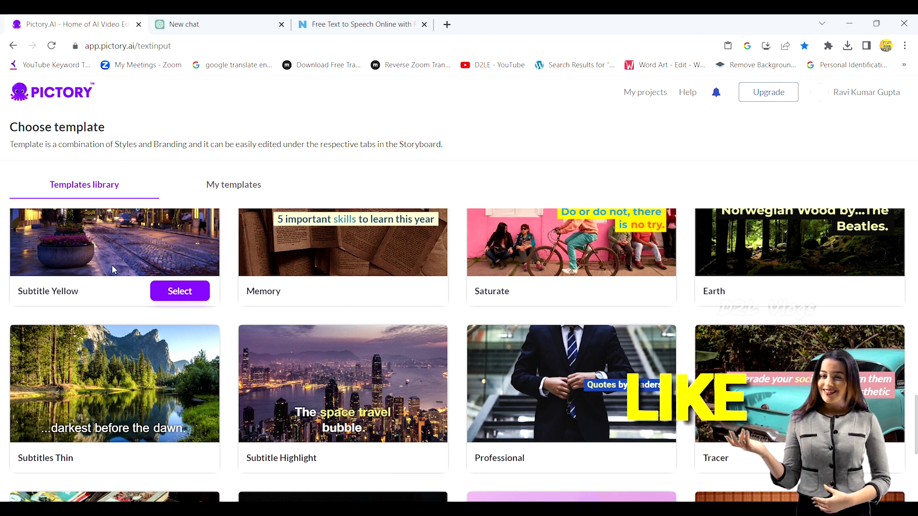
# Step: Choose the Subtitle Yellow template from the Templates library
pyautogui.click(167, 290)
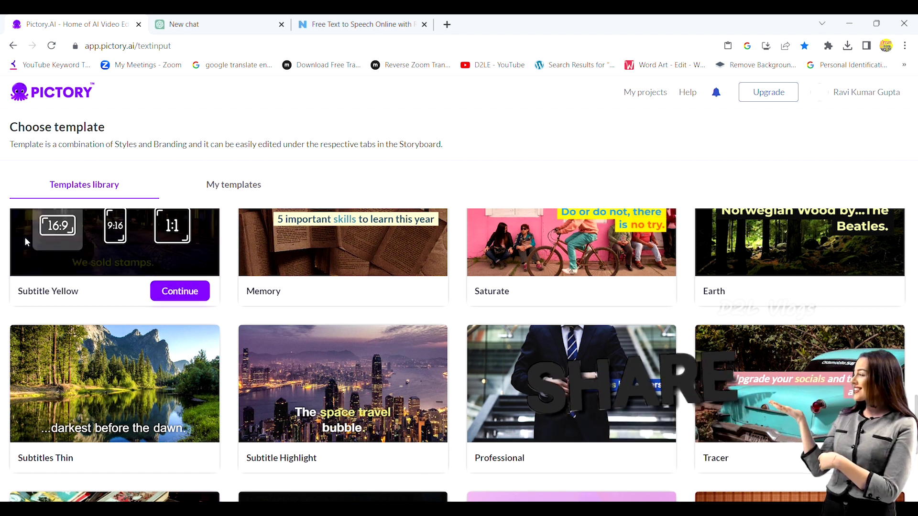
pyautogui.scroll(1, 333, 366)
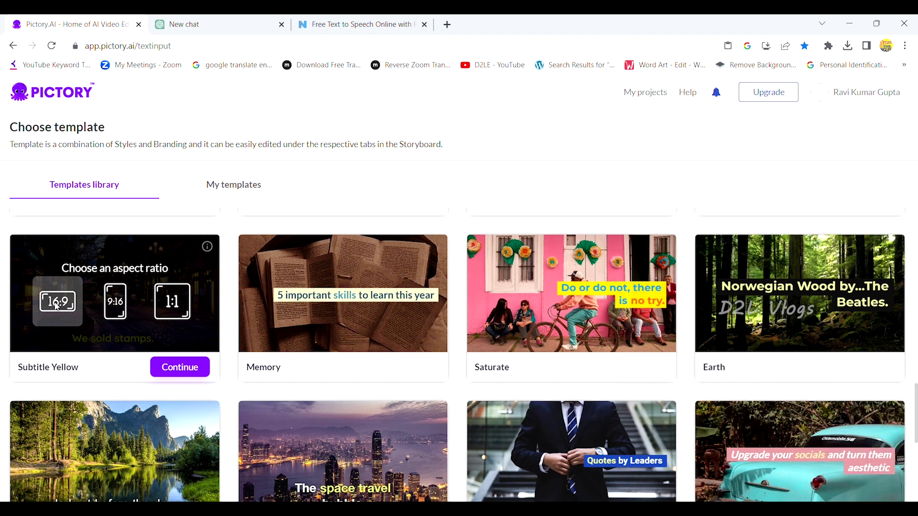
# Step: Generate the Subtitle Yellow storyboard in 16:9 landscape
pyautogui.click(186, 369)
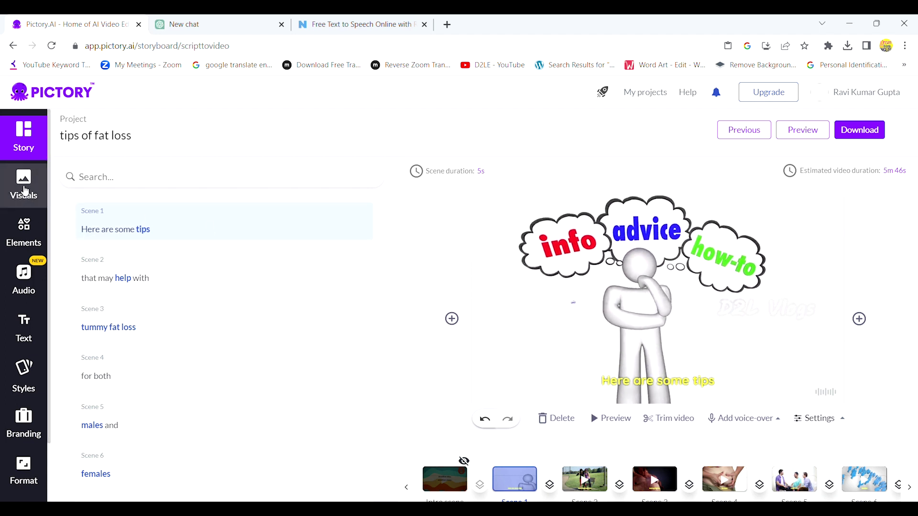
# Step: Browse the visuals and stickers, then filter the voice-over list to male voices
pyautogui.click(26, 190)
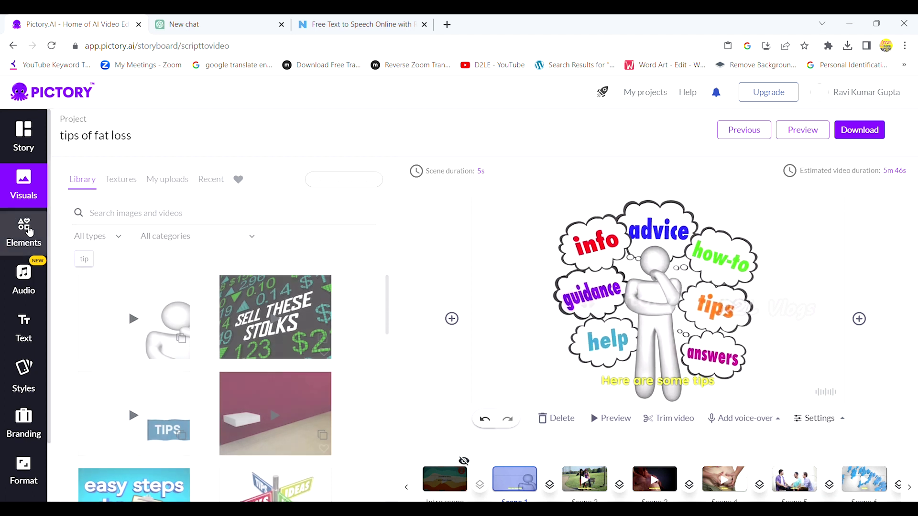
pyautogui.click(24, 230)
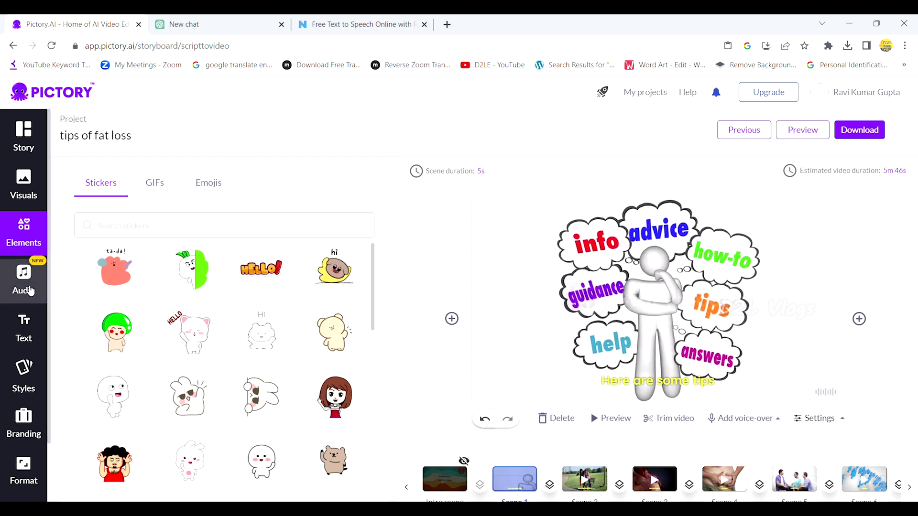
pyautogui.click(27, 288)
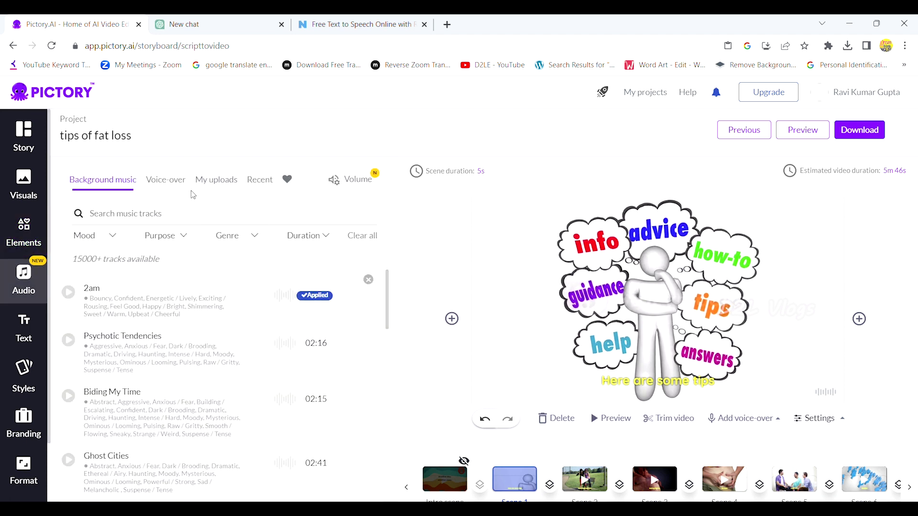
pyautogui.click(168, 185)
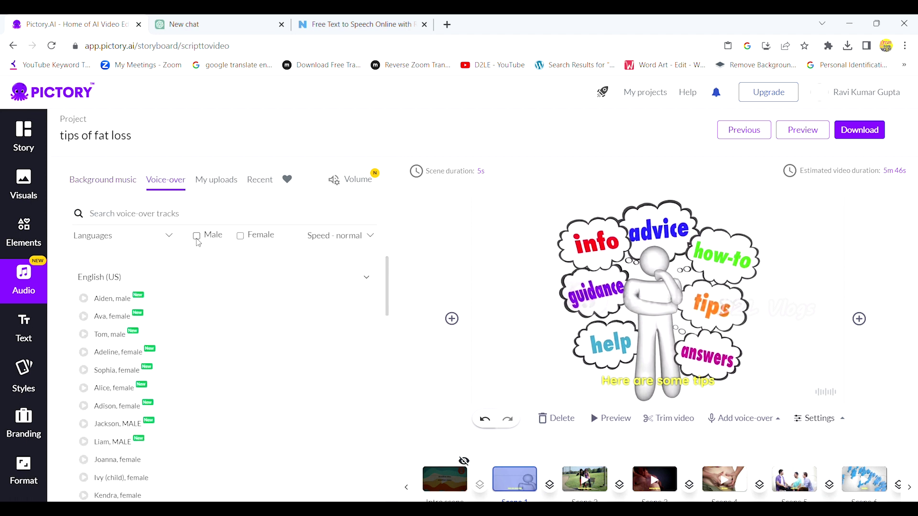
pyautogui.click(197, 236)
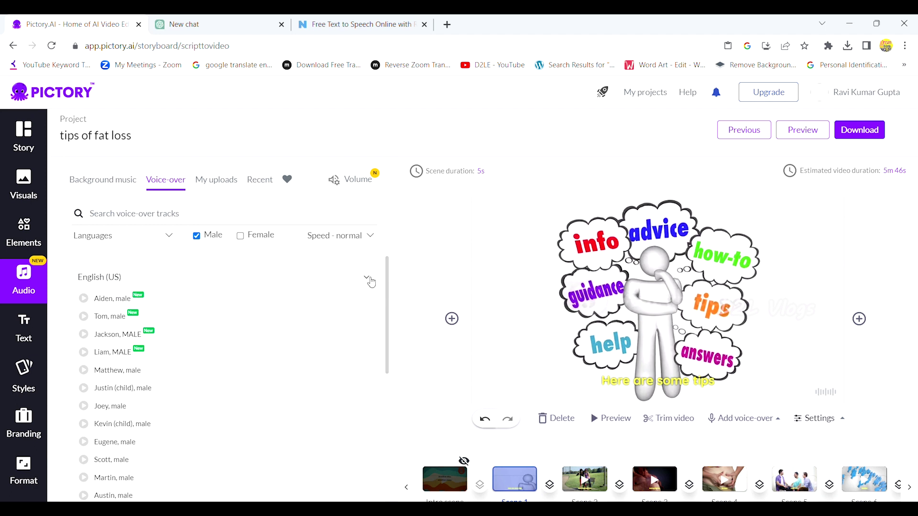
pyautogui.click(367, 279)
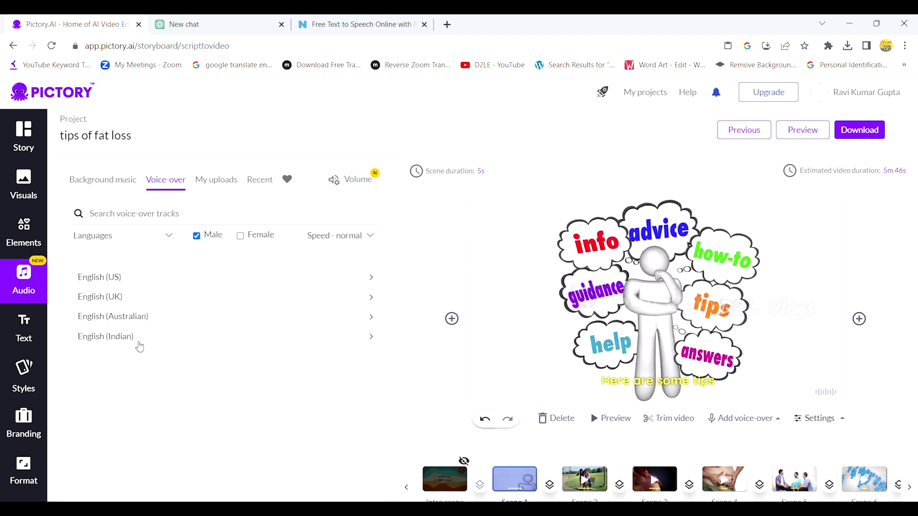
# Step: Apply the English (Indian) male voice Shaveen and raise voice-over volume to 64%
pyautogui.click(372, 337)
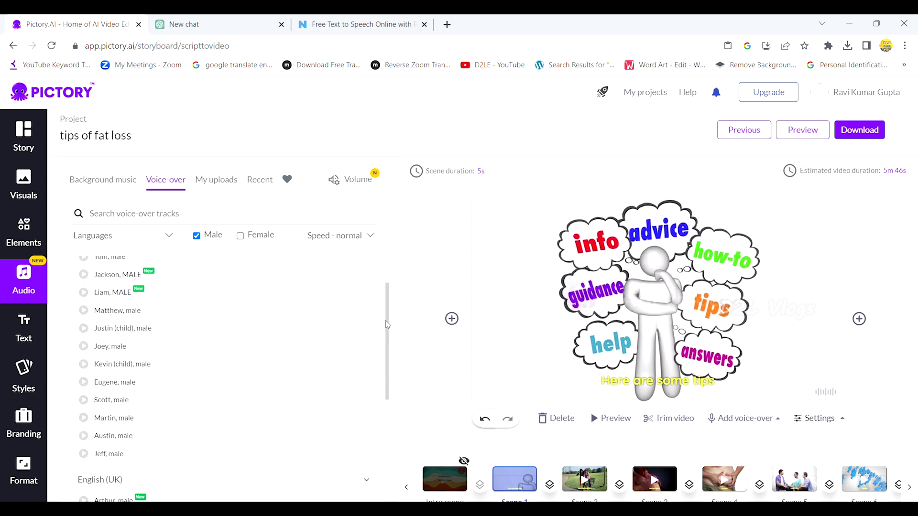
pyautogui.moveTo(387, 321); pyautogui.dragTo(381, 479)
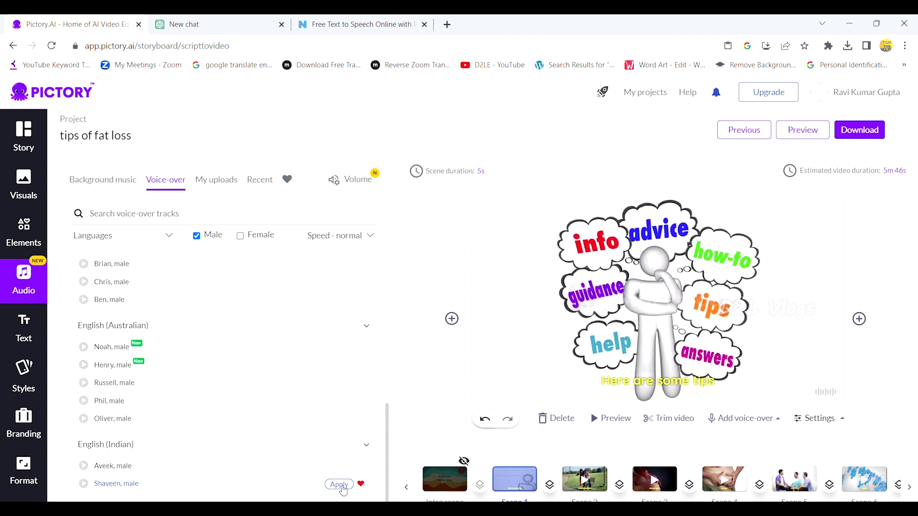
pyautogui.click(340, 485)
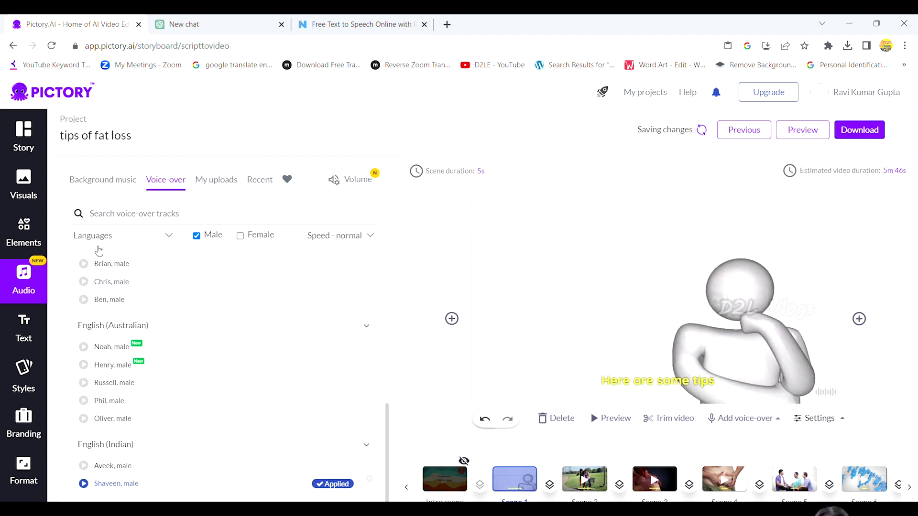
pyautogui.click(367, 185)
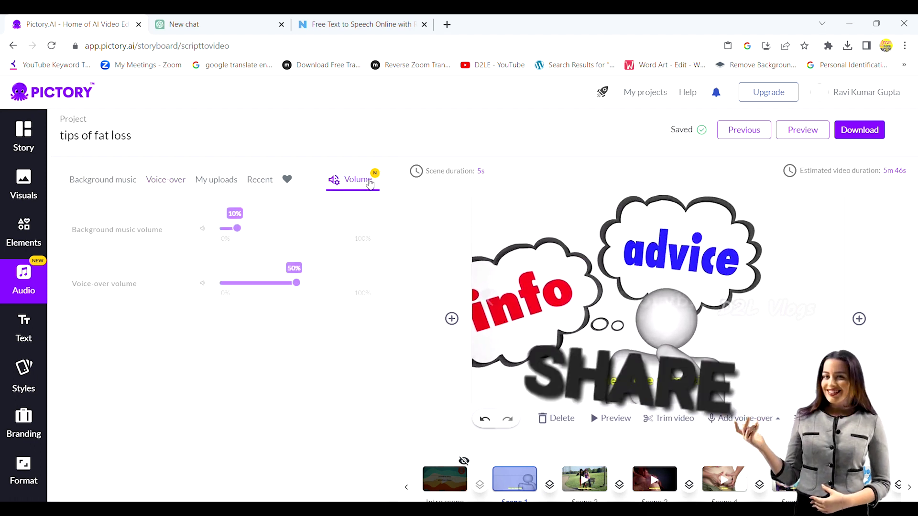
pyautogui.moveTo(299, 287); pyautogui.dragTo(318, 284)
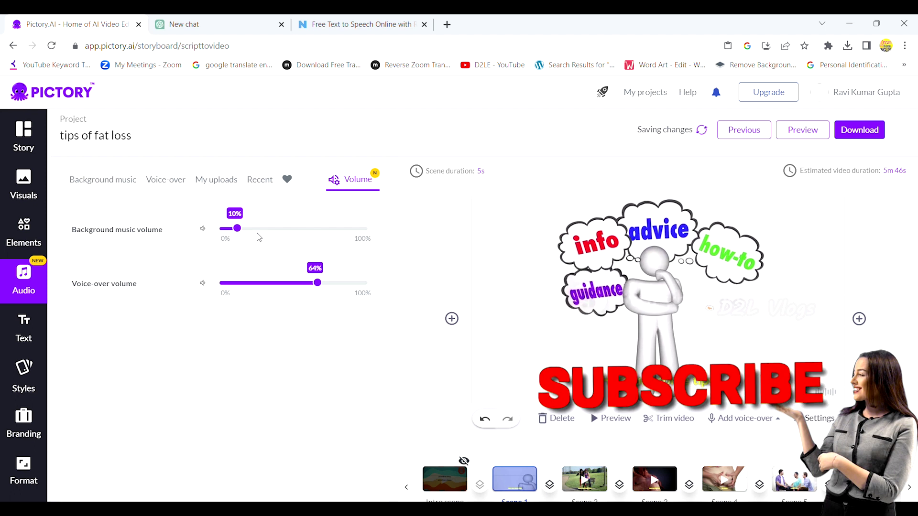
# Step: Review the Text, Styles and Branding panels, confirm 720p 16:9 format, and open Download options
pyautogui.click(165, 181)
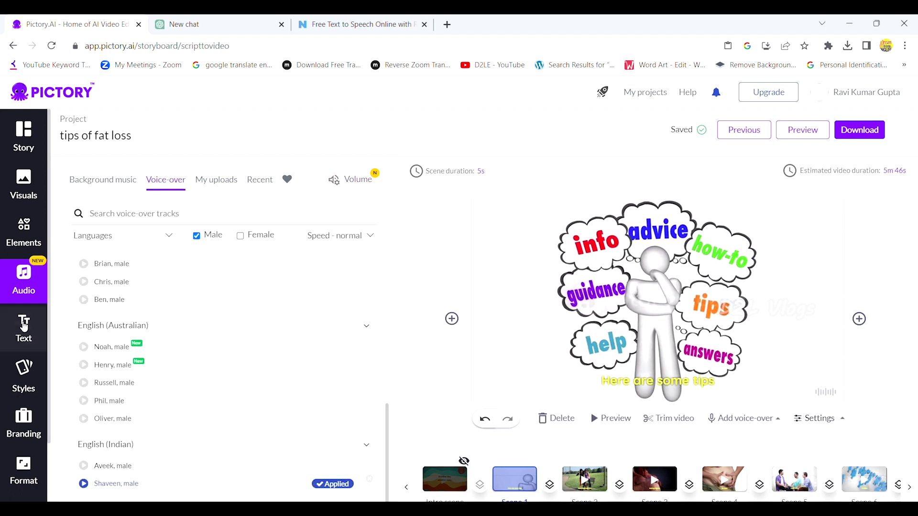
pyautogui.click(24, 326)
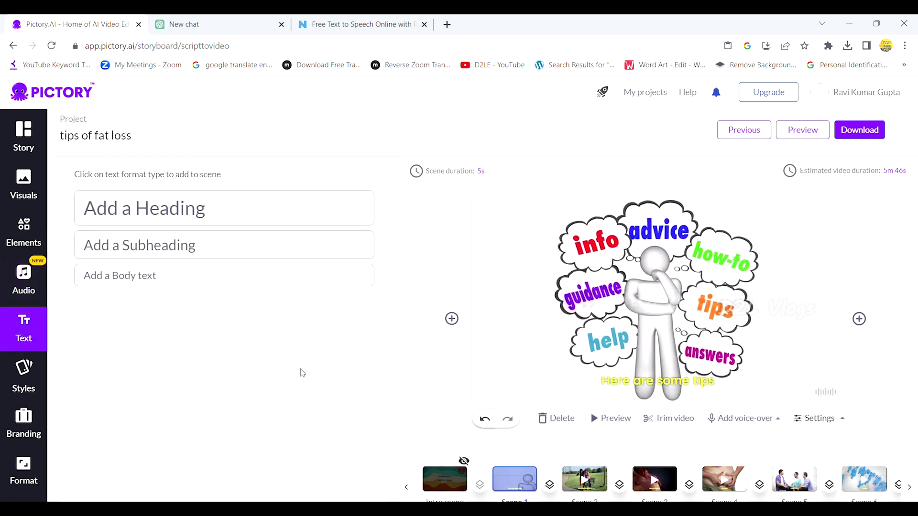
pyautogui.click(31, 380)
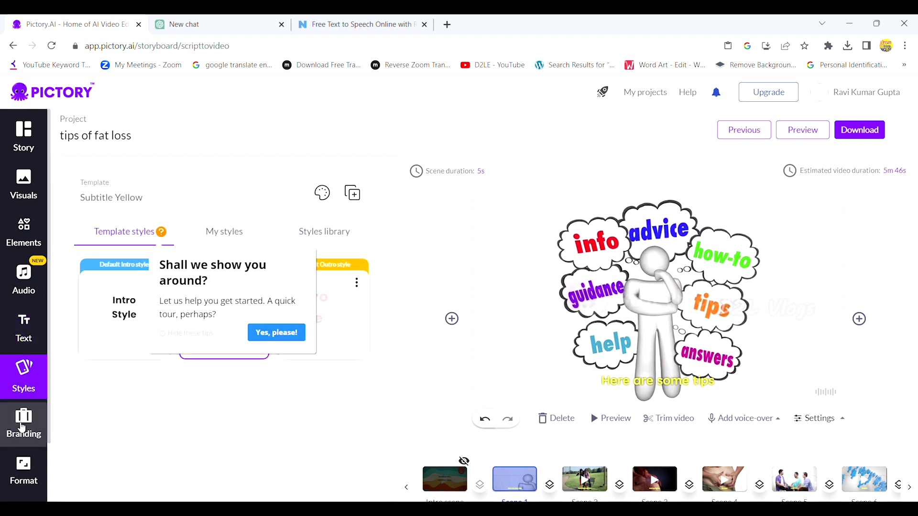
pyautogui.click(26, 426)
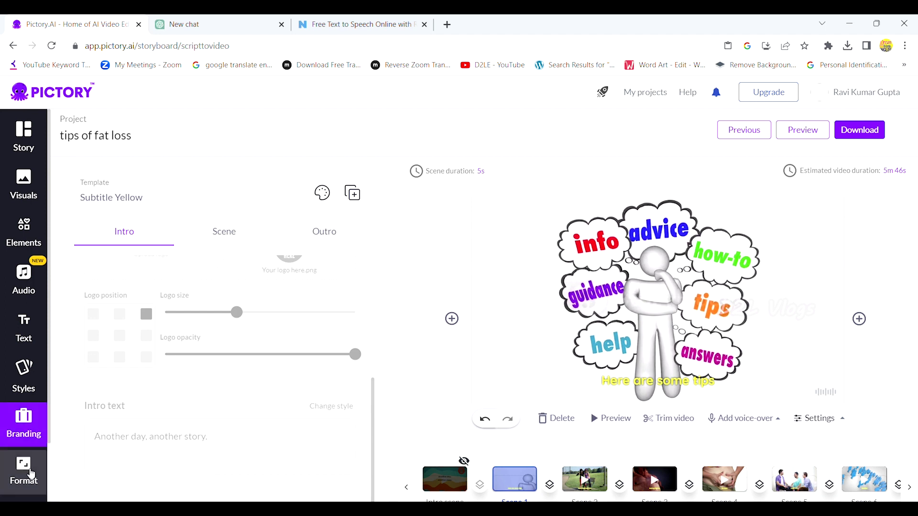
pyautogui.click(24, 469)
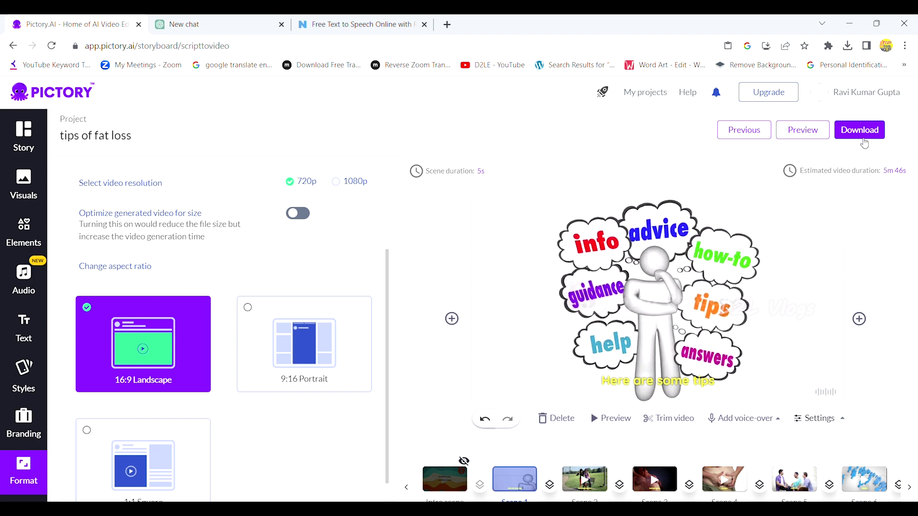
pyautogui.click(862, 137)
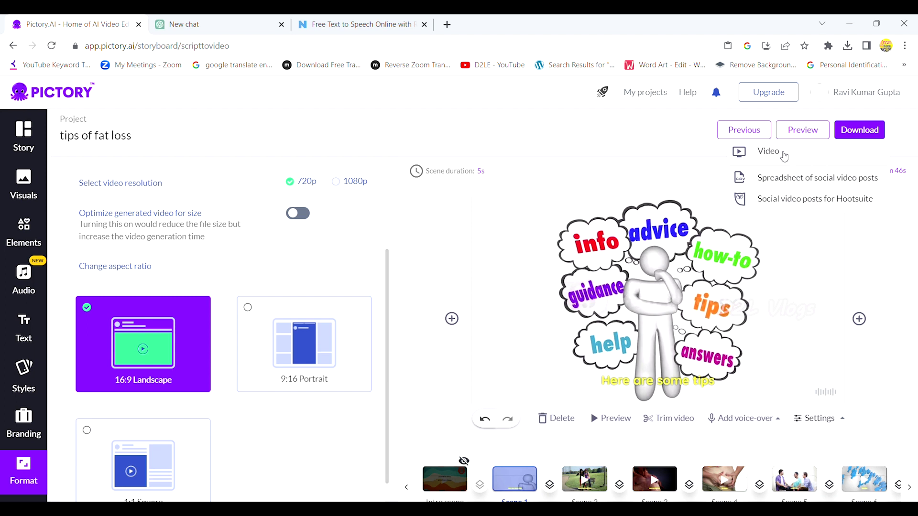
# Step: Download the 'tips of fat loss' project as a video
pyautogui.click(783, 156)
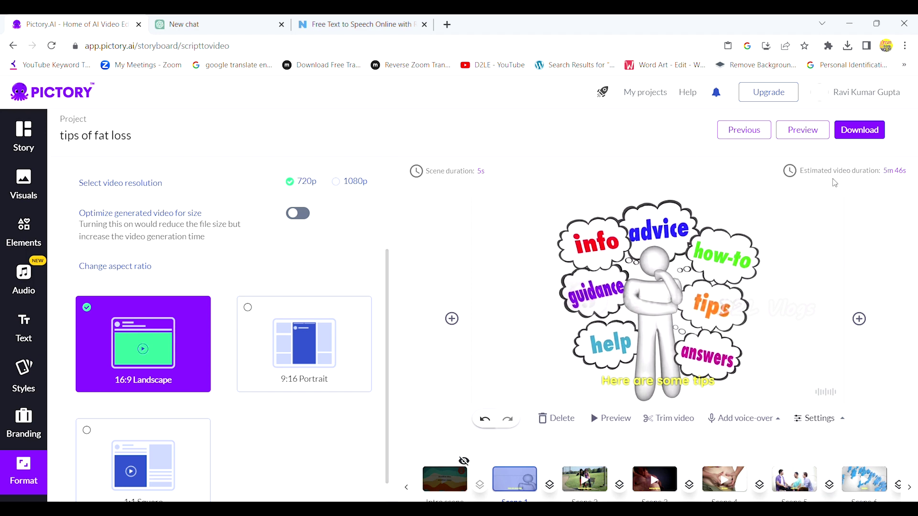